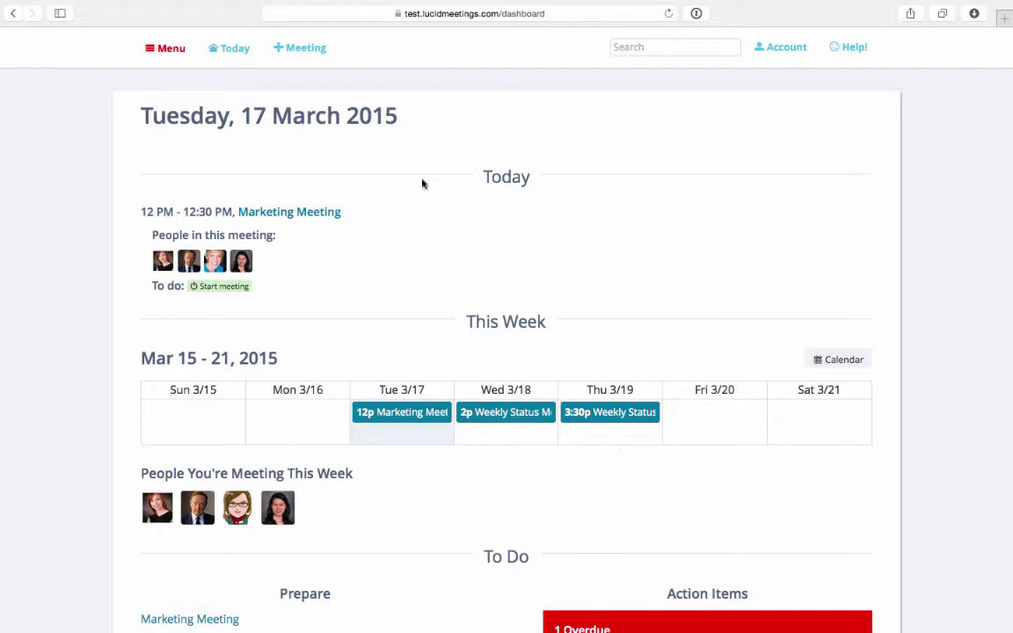
Step: Start scheduling a new meeting in the Team Status Meetings room using the Blank Agenda template
left_click(307, 61)
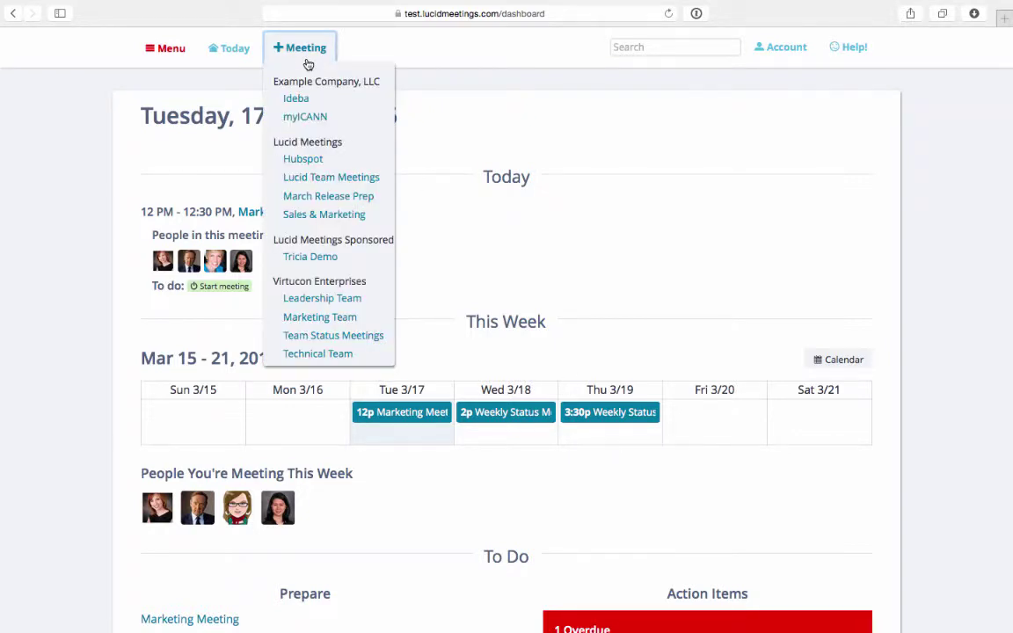
left_click(332, 335)
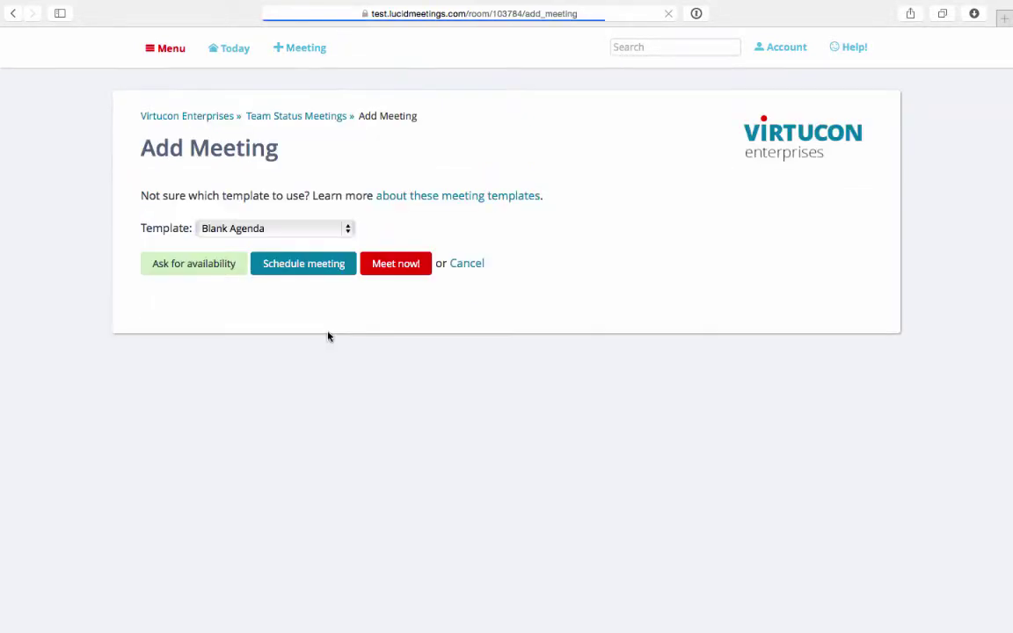
left_click(316, 233)
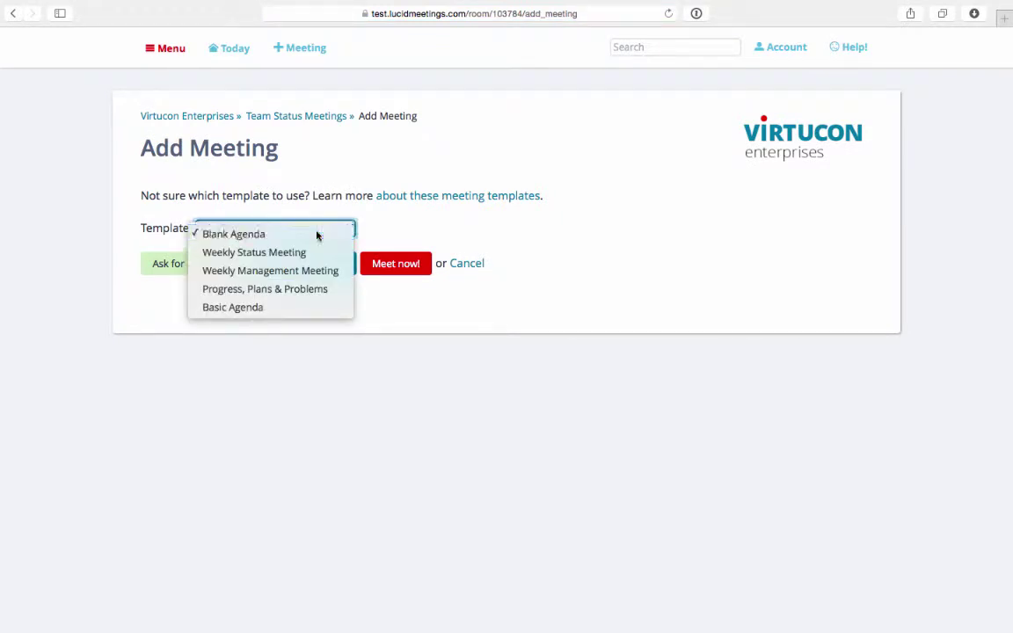
left_click(317, 234)
left_click(316, 262)
Step: Title the meeting "Marketing Meeting", set its start time to 12:45 PM and save the schedule
double_click(303, 268)
type("Marketing Meeting")
left_click(283, 324)
left_click(280, 455)
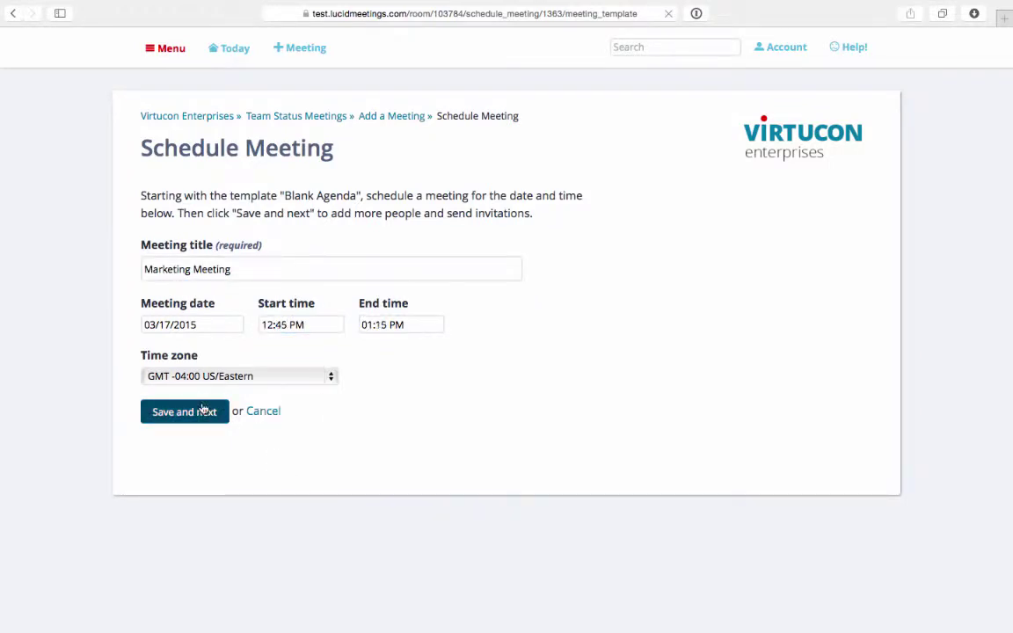
left_click(204, 411)
Step: Select the room's people as attendees and add them to the meeting
left_click(149, 272)
scroll(182, 528, "down", 5)
left_click(183, 558)
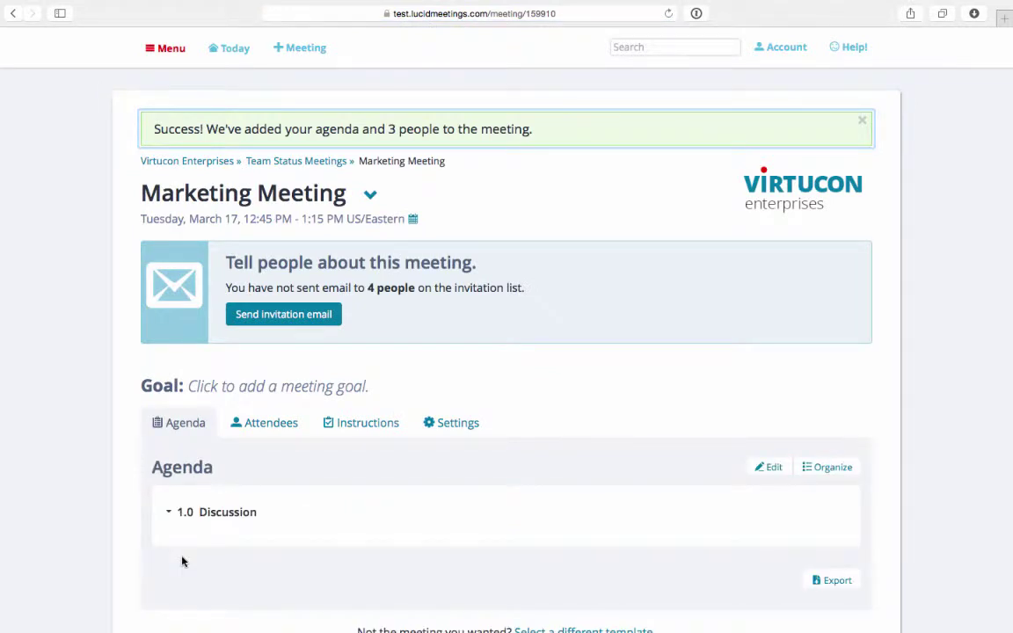
Step: Add the items "Welcome" and "Next Steps" to the meeting agenda
scroll(182, 559, "down", 2)
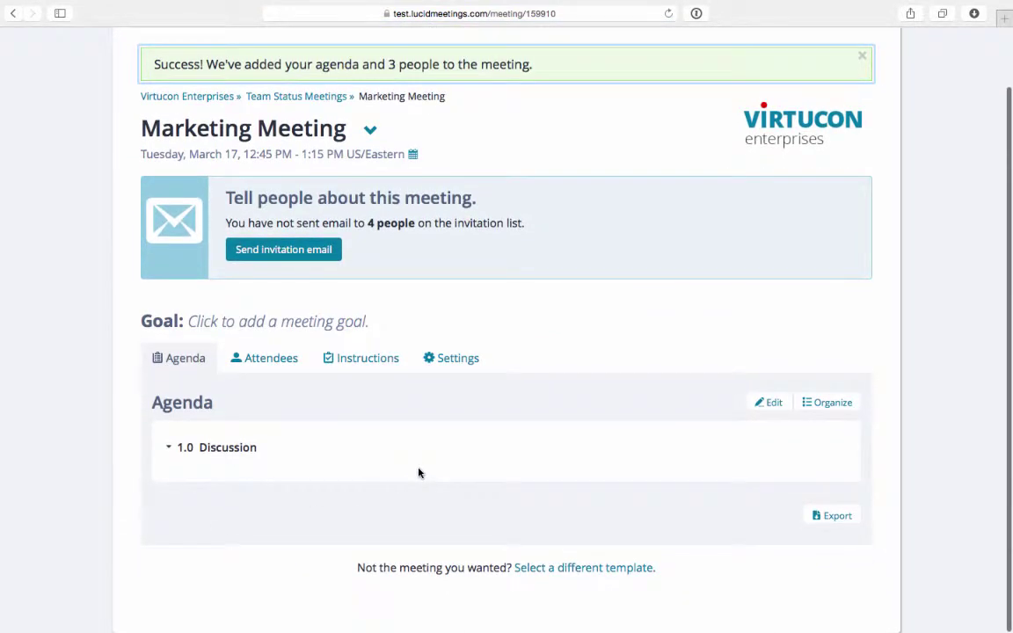
left_click(827, 406)
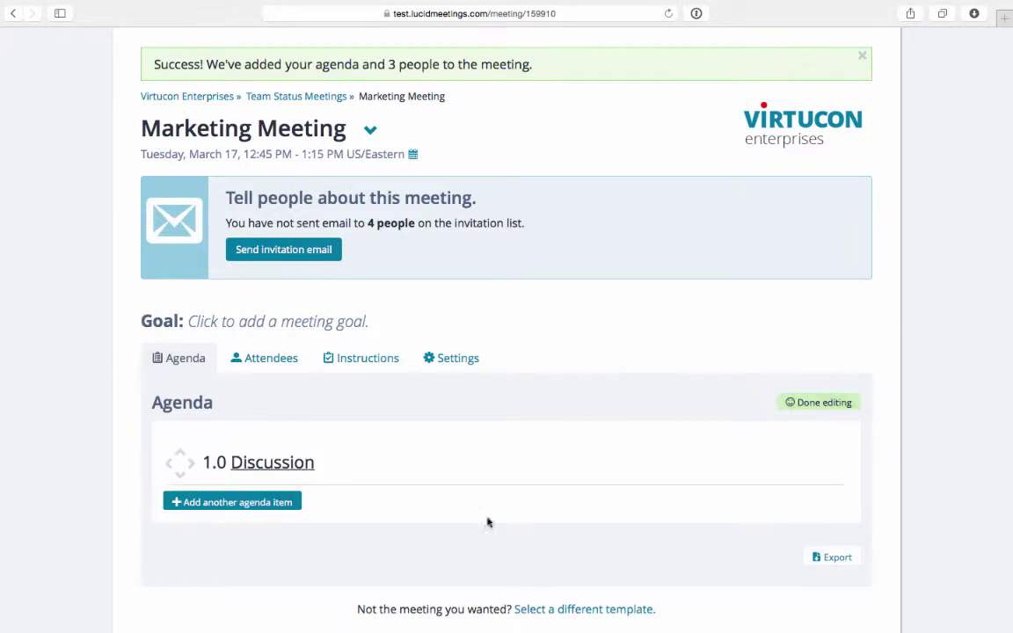
left_click(237, 502)
type("Welcome")
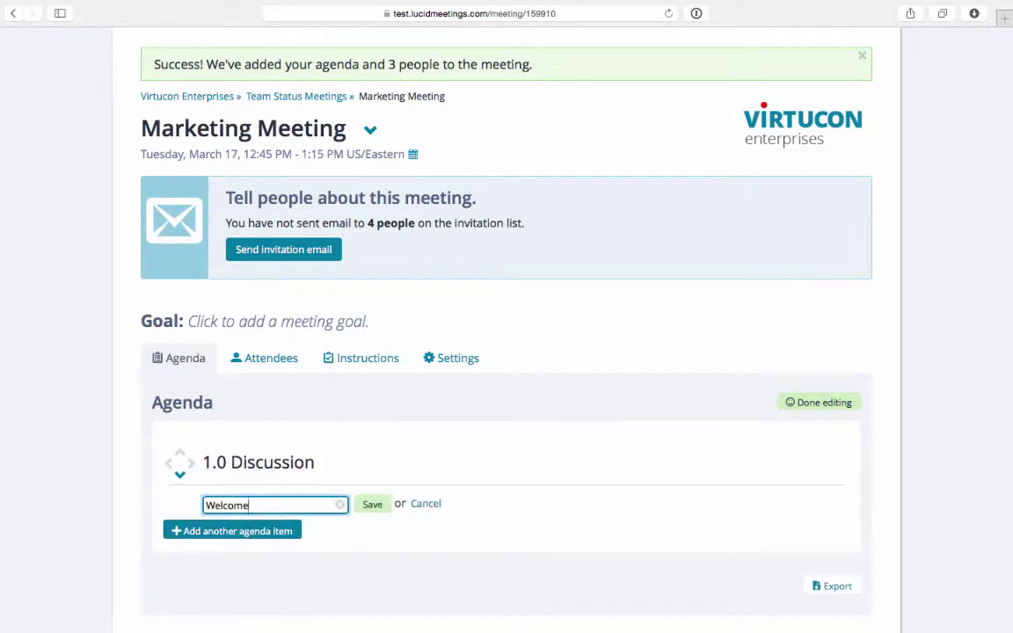
left_click(374, 506)
left_click(278, 550)
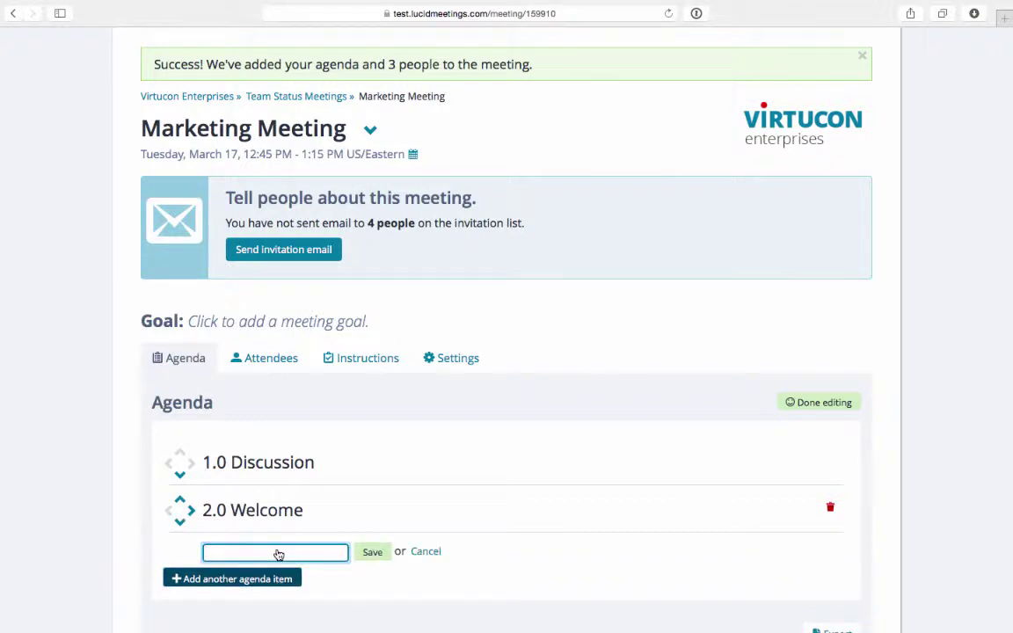
type("Next Steps")
left_click(372, 551)
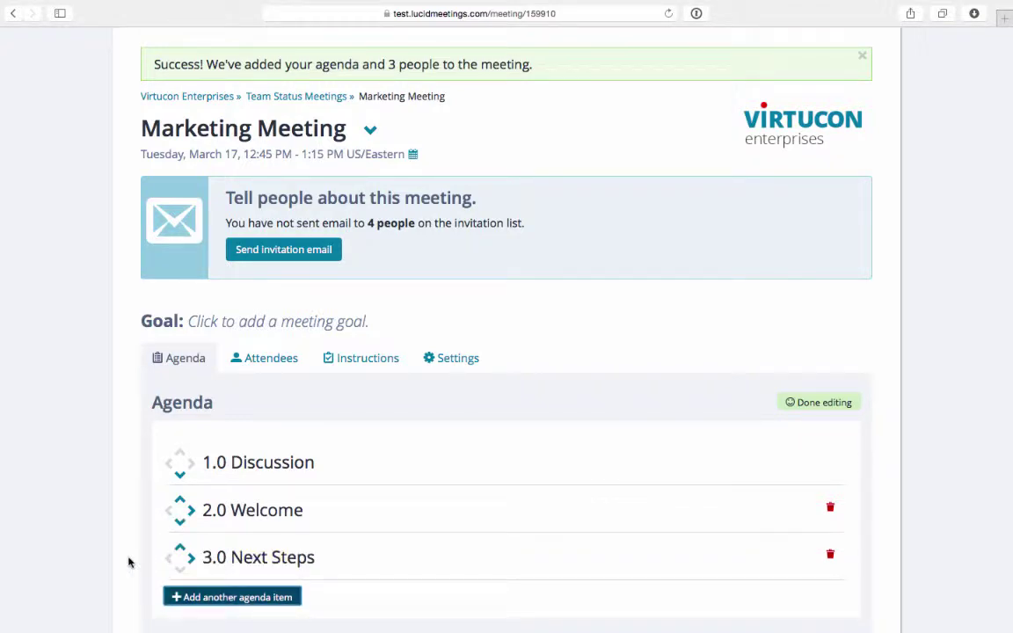
Step: Move Welcome above Discussion, nest Discussion as a sub-item of Welcome, and finish organizing the agenda
left_click_drag(366, 518, 348, 459)
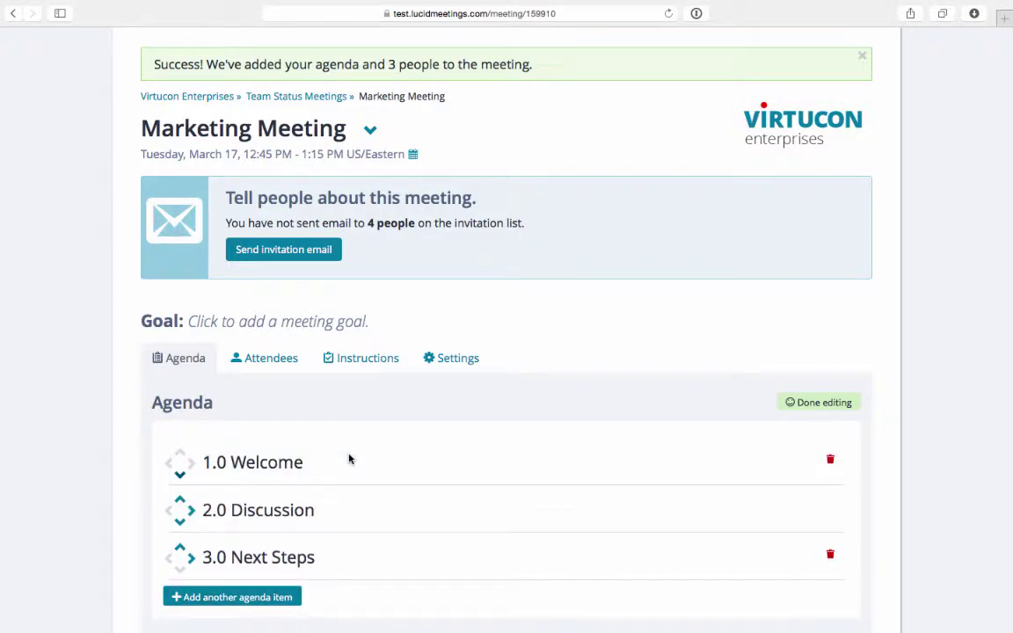
left_click(192, 511)
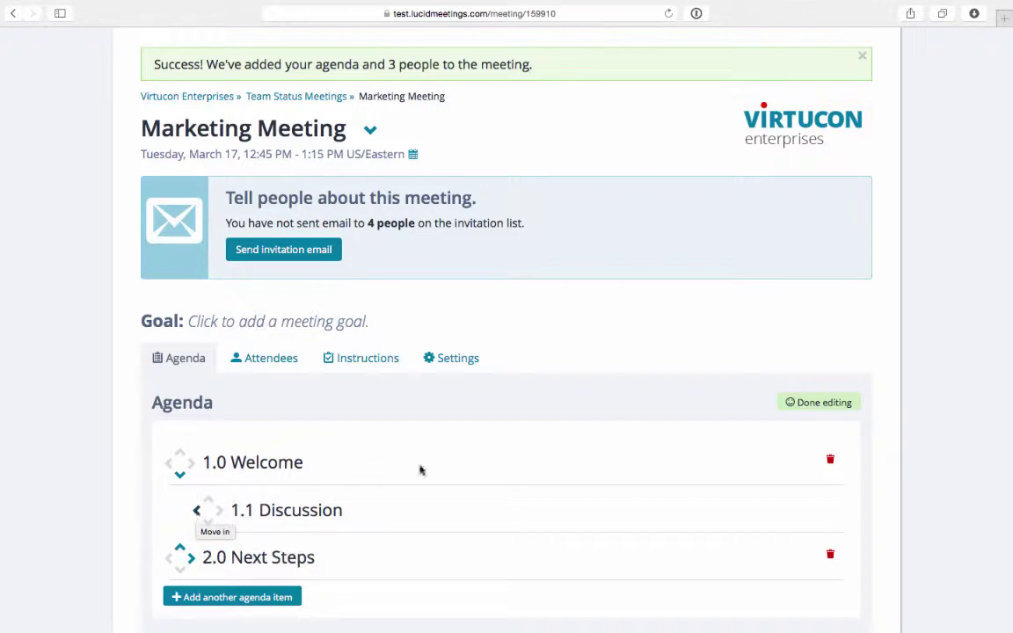
left_click(814, 404)
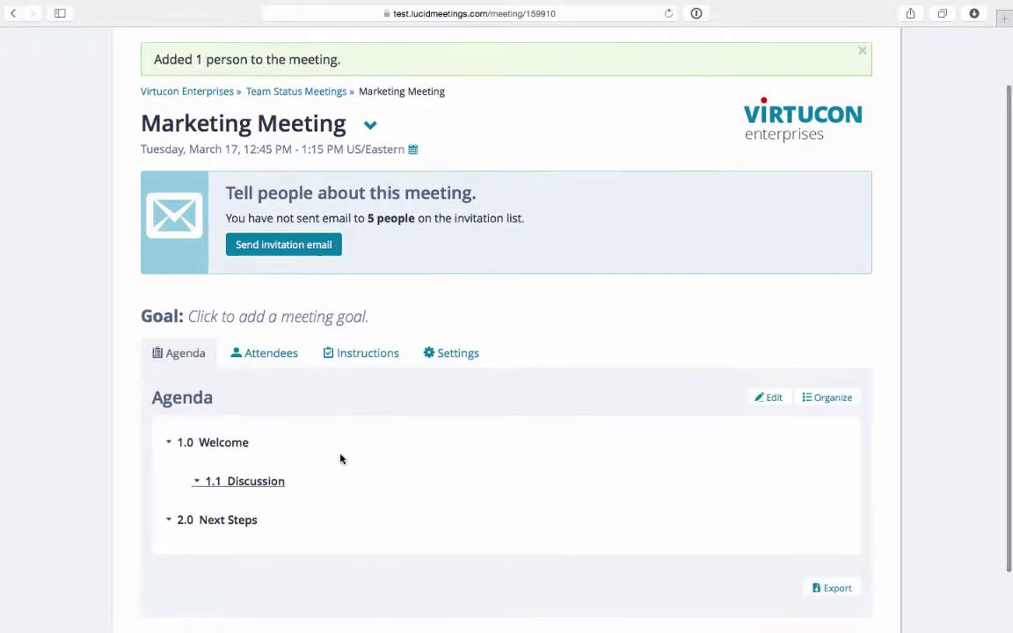
Step: Edit the agenda and give the Welcome item the description "Introduce new team members"
scroll(642, 389, "down", 2)
left_click(768, 325)
left_click(298, 452)
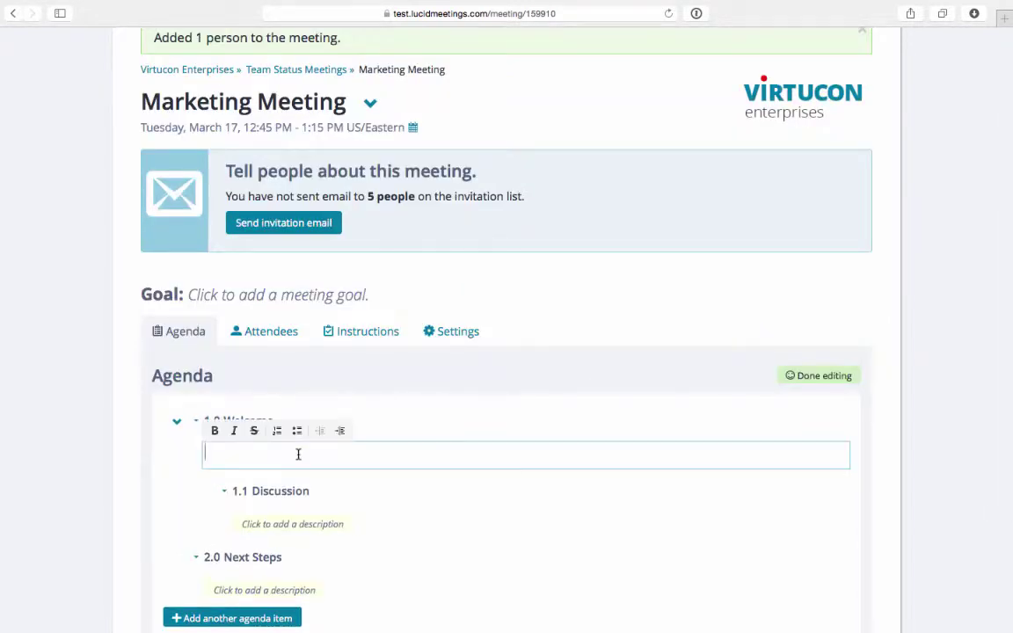
type("introduce new team members")
Step: Give the Discussion item the description "Review Marketing plan"
left_click(292, 523)
type("Review ")
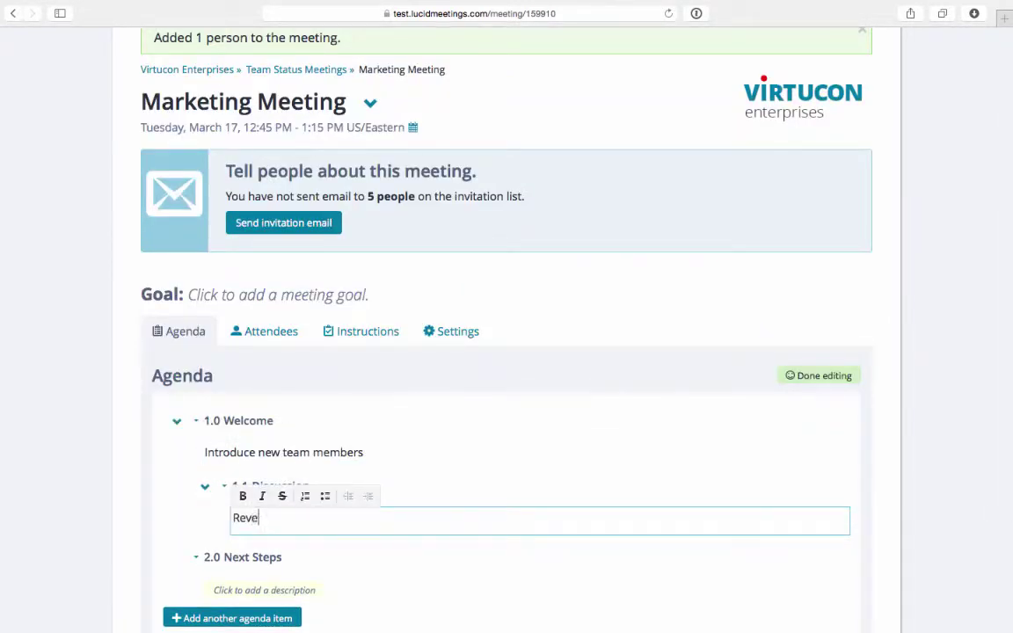
type("Marketing plan")
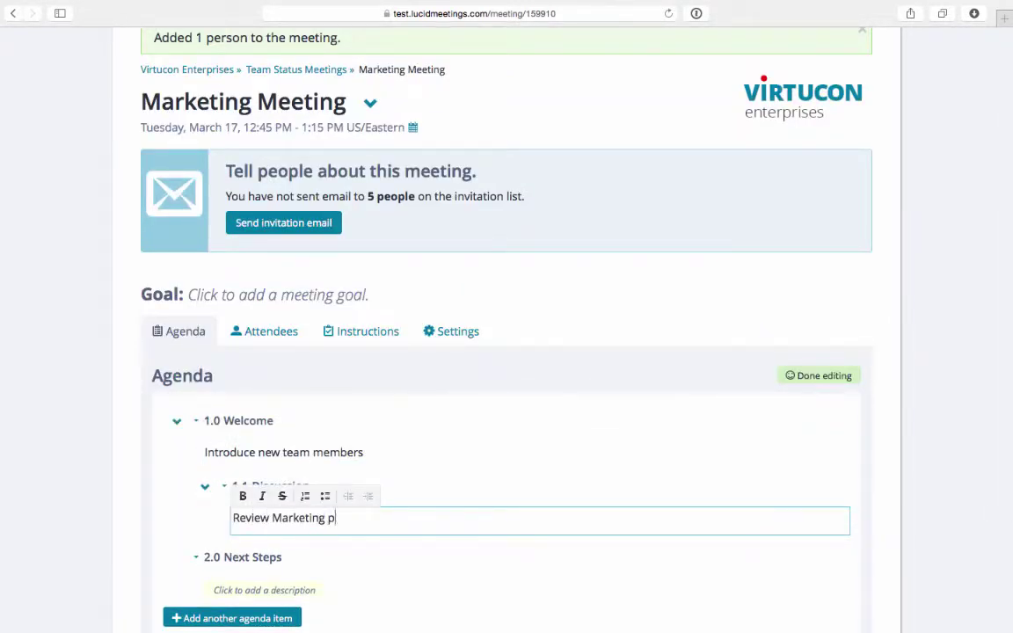
key("Return")
key("BackSpace")
left_click(151, 525)
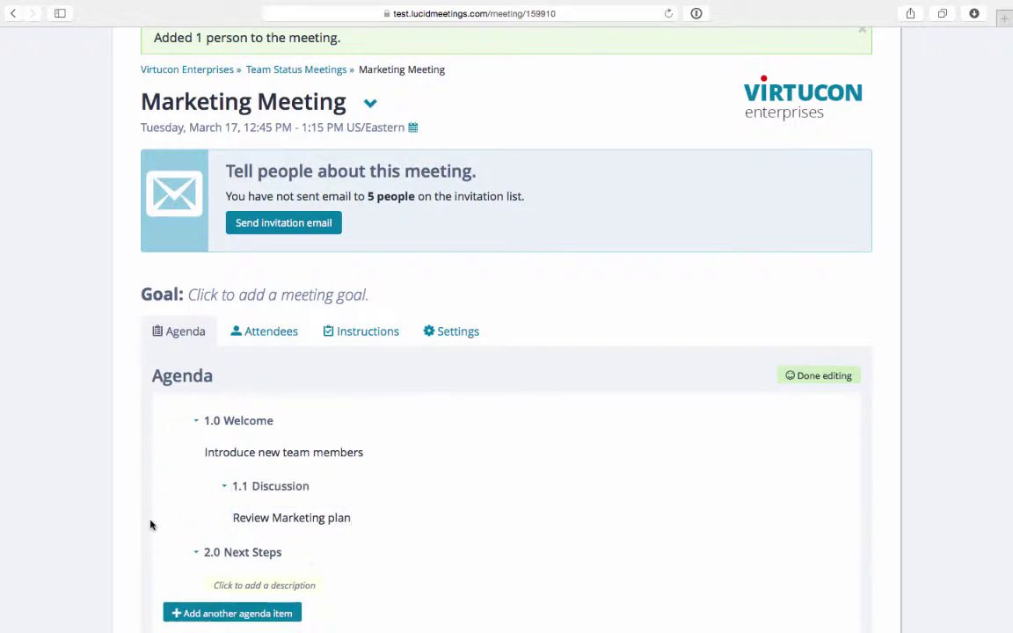
Step: Assign the suggested guest whose name starts with "Ja" as presenter of the Discussion item
left_click(202, 486)
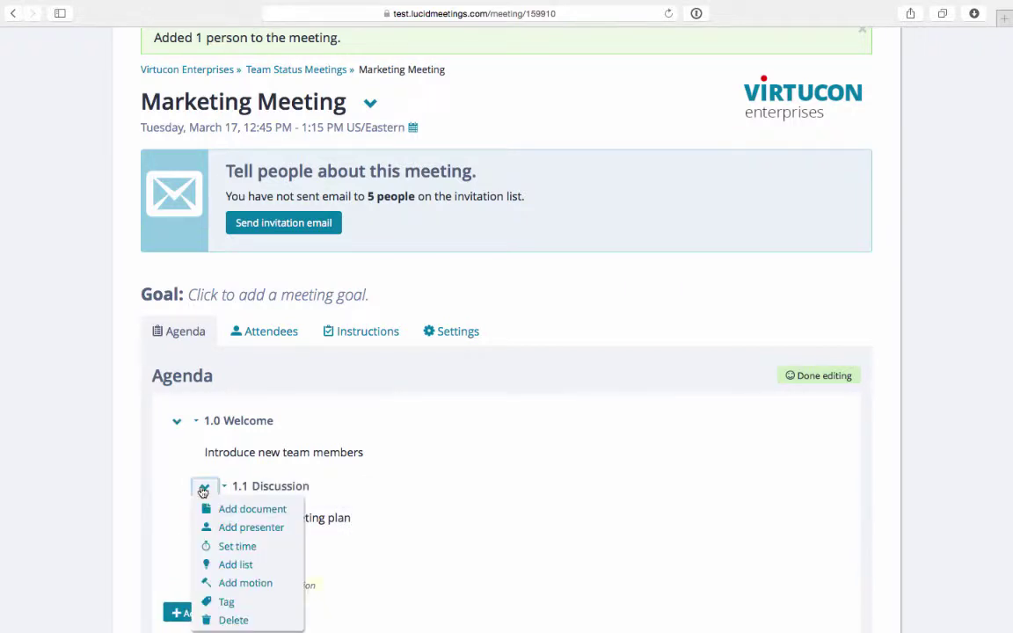
left_click(285, 532)
type("ja")
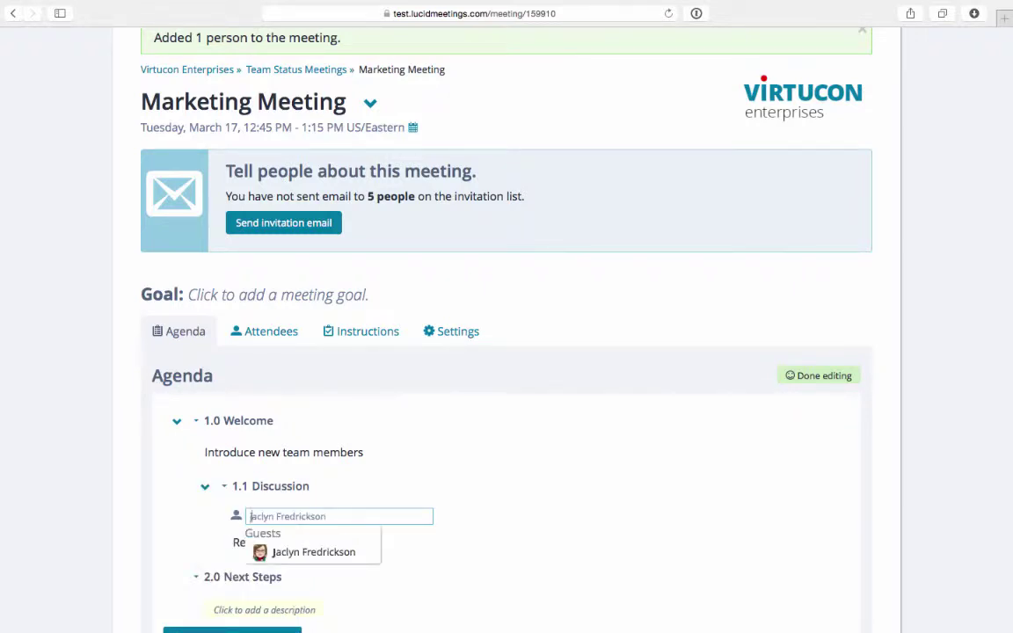
left_click(347, 557)
scroll(346, 558, "down", 2)
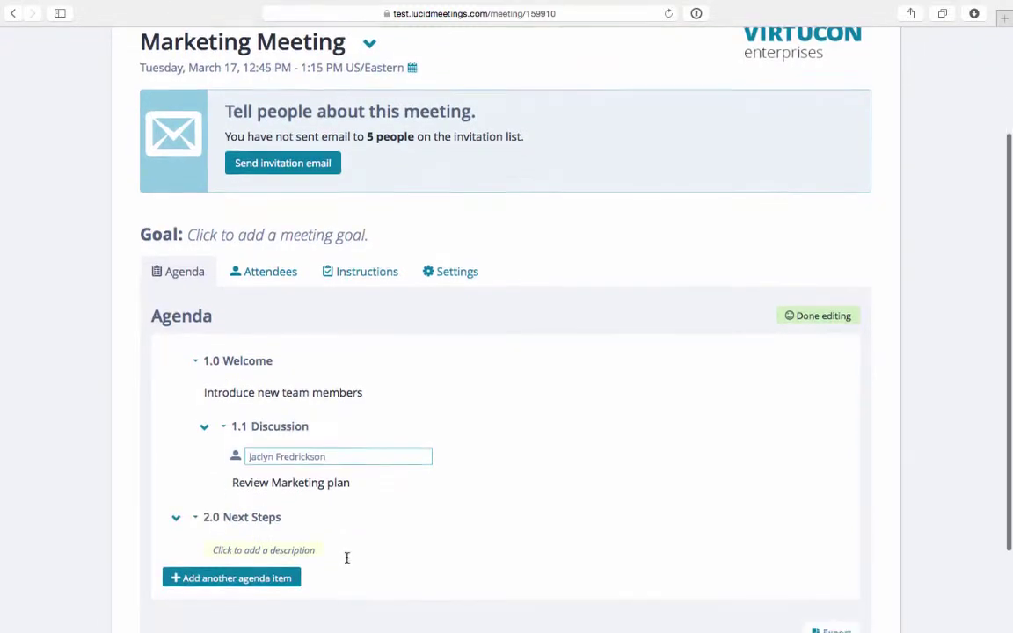
left_click(421, 526)
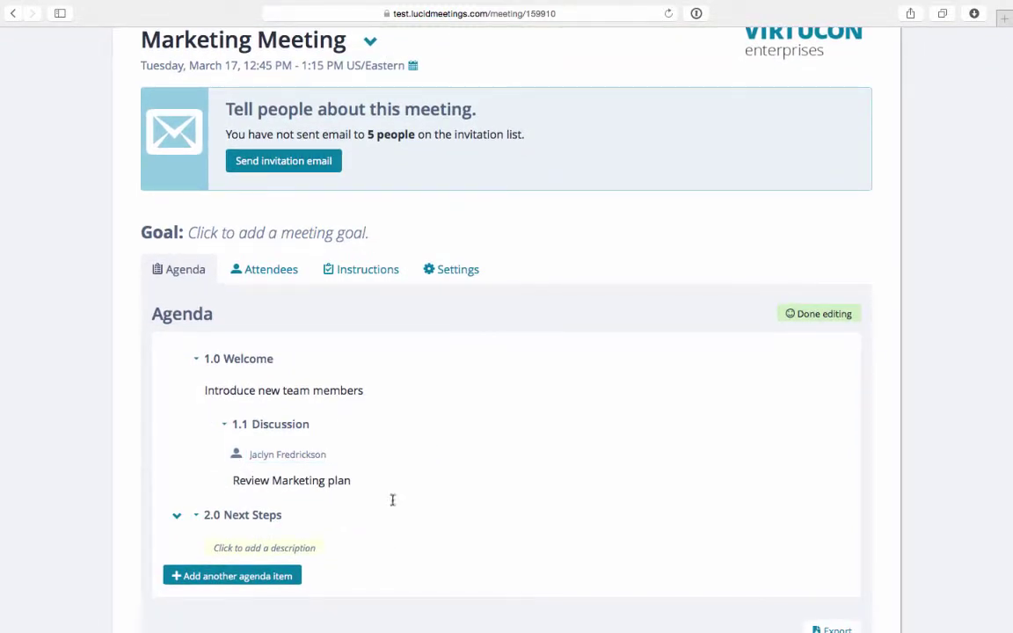
left_click(175, 361)
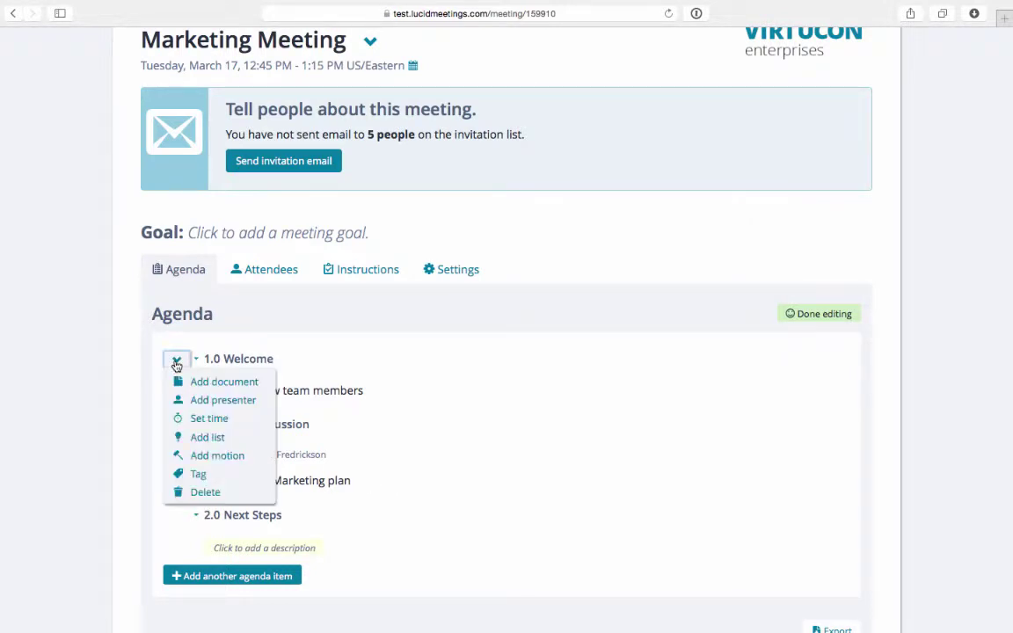
left_click(207, 385)
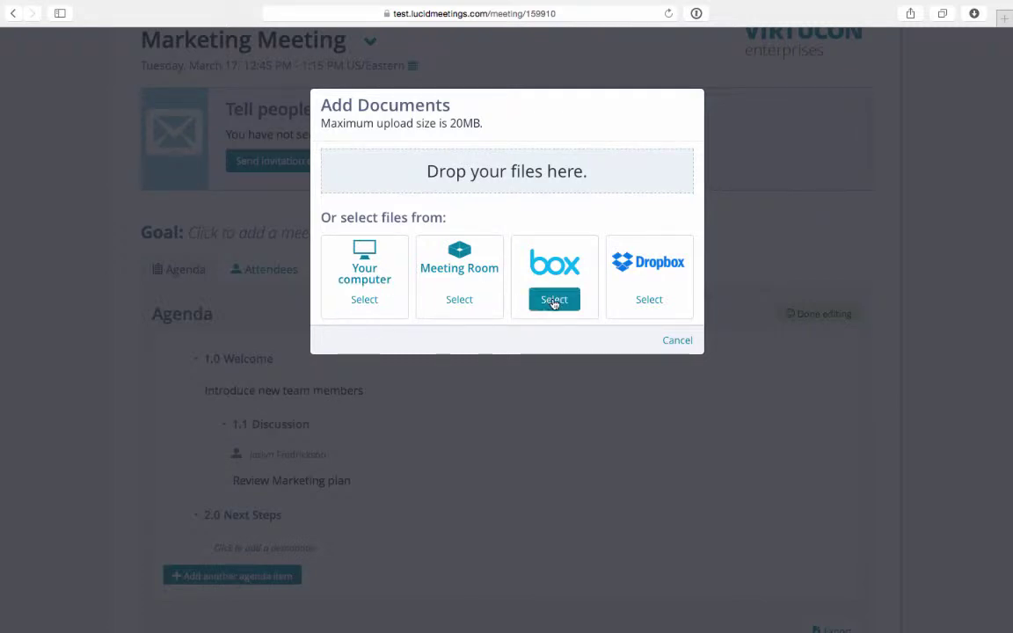
left_click(670, 341)
Step: Set the time for the Welcome agenda item to 10 minutes
left_click(178, 360)
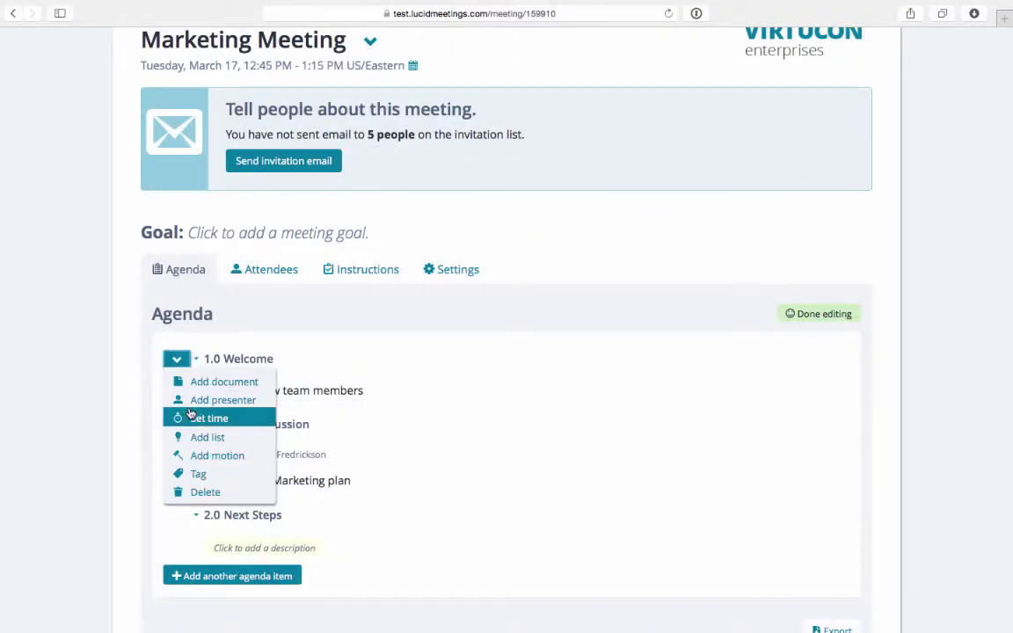
left_click(194, 417)
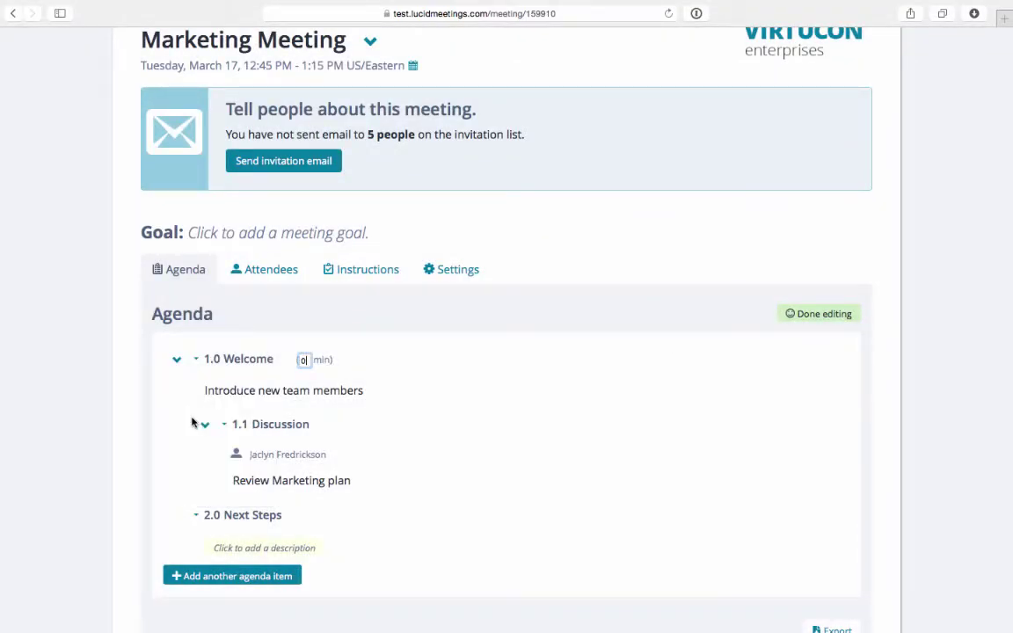
type("10")
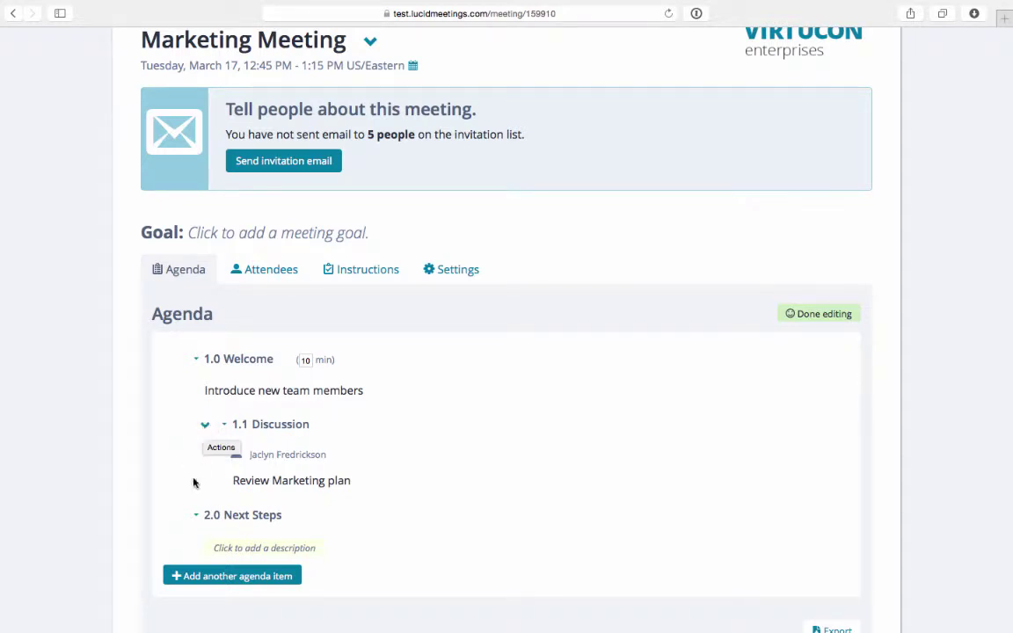
Step: Add a smart list to the Next Steps item showing all action items created in this meeting
left_click(177, 516)
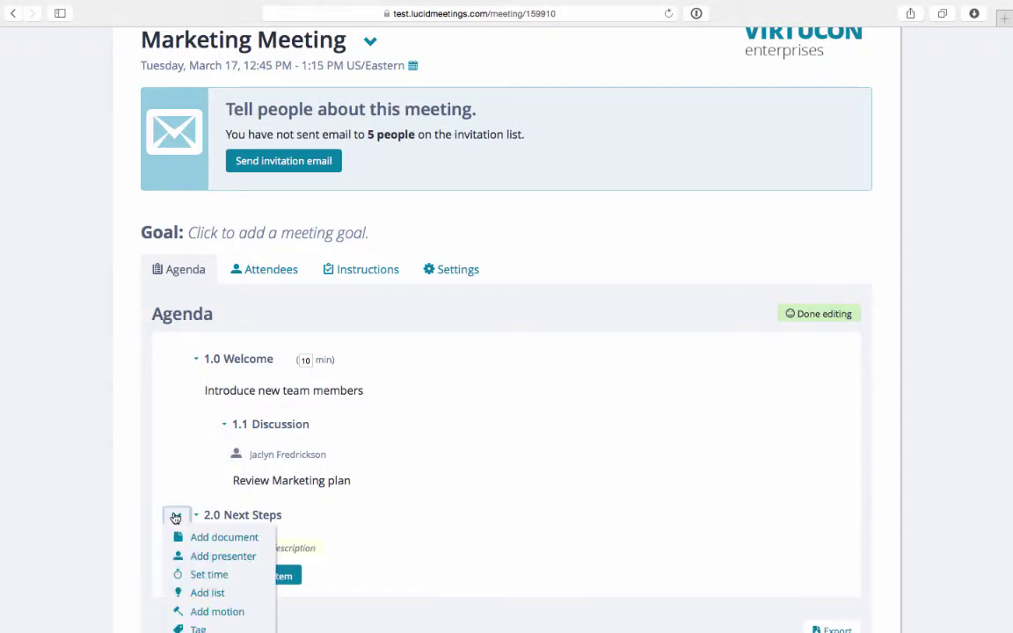
left_click(219, 600)
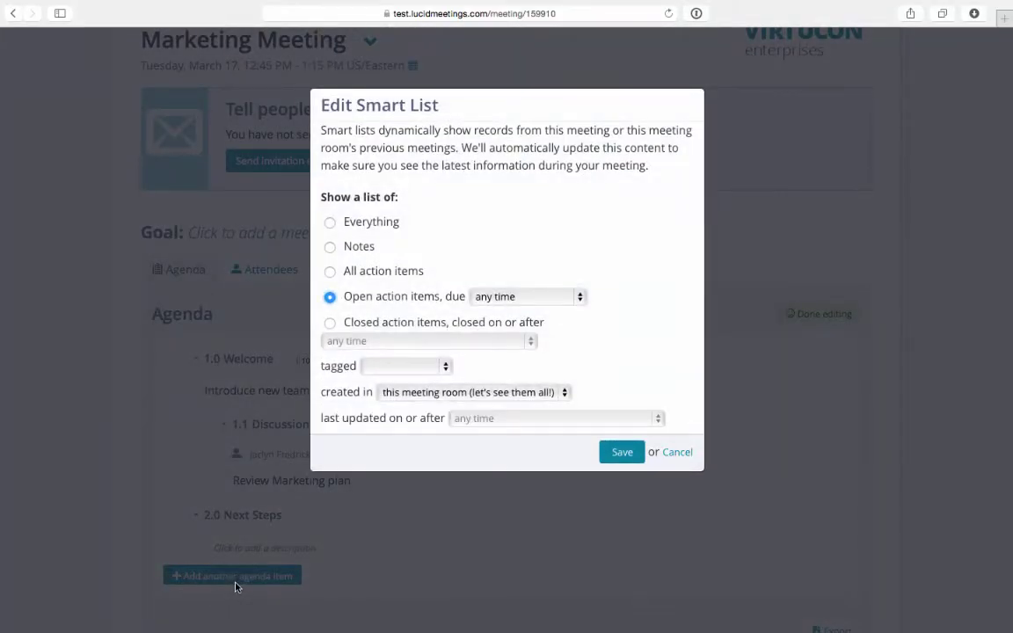
left_click(330, 271)
left_click(396, 392)
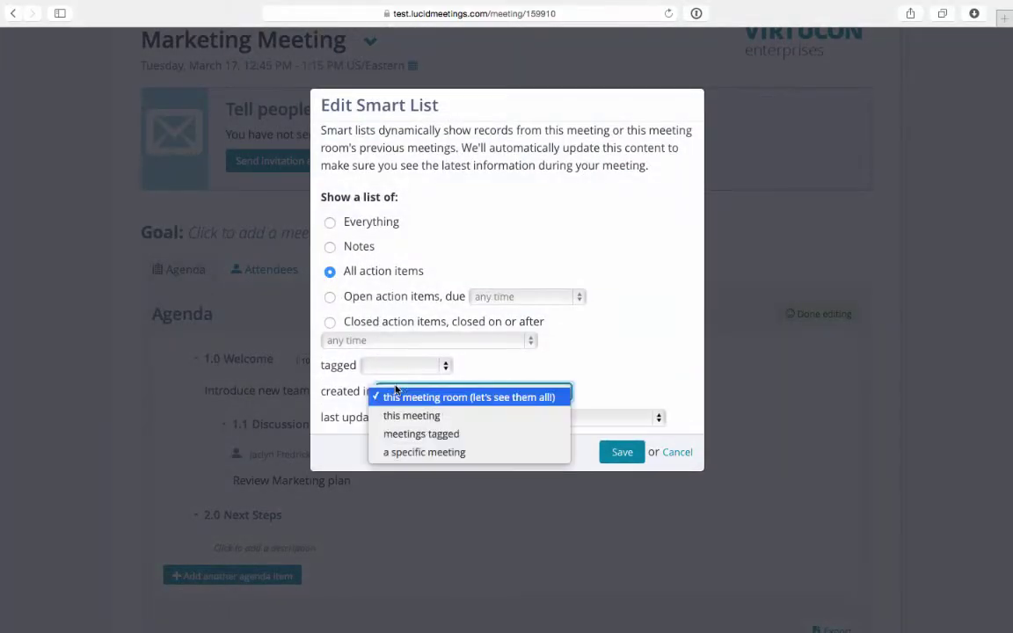
left_click(463, 418)
left_click(618, 452)
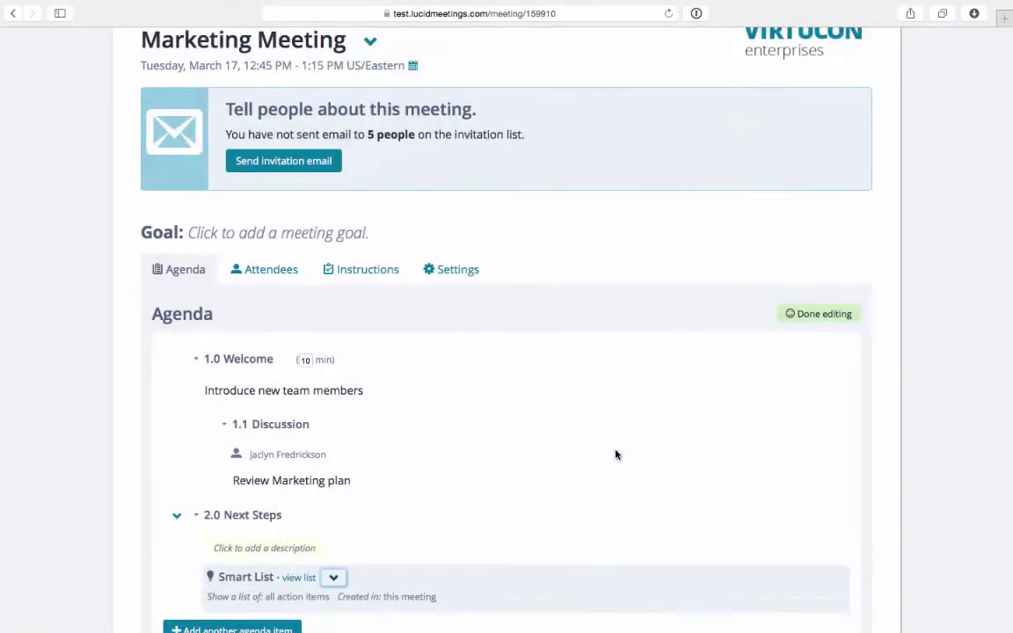
Step: Browse the alternative meeting templates and examine the agenda of the Weekly Management Meeting template
scroll(616, 454, "down", 3)
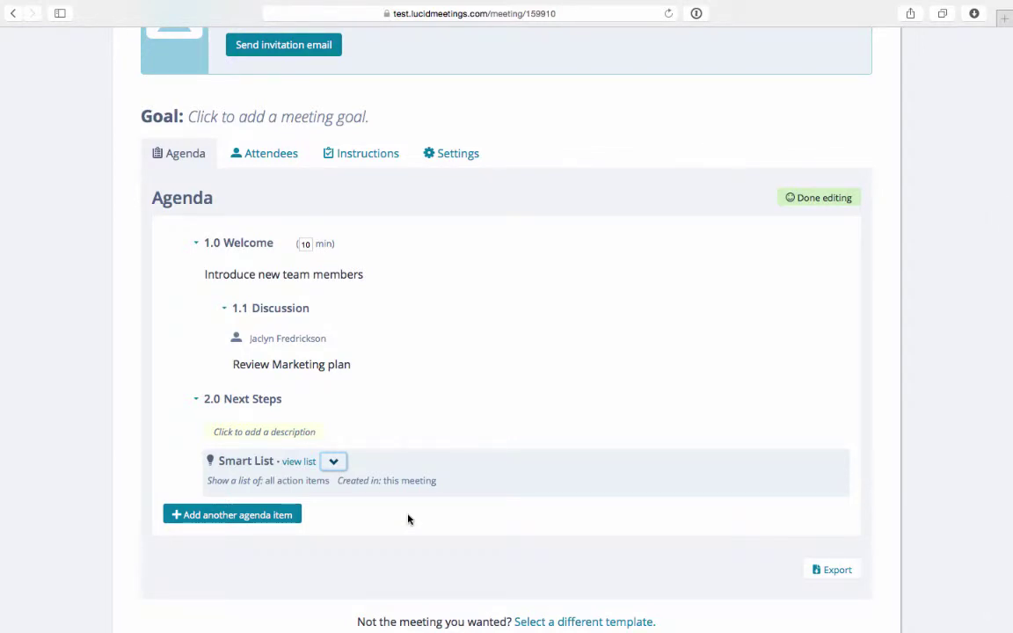
scroll(408, 519, "down", 1)
scroll(408, 520, "down", 1)
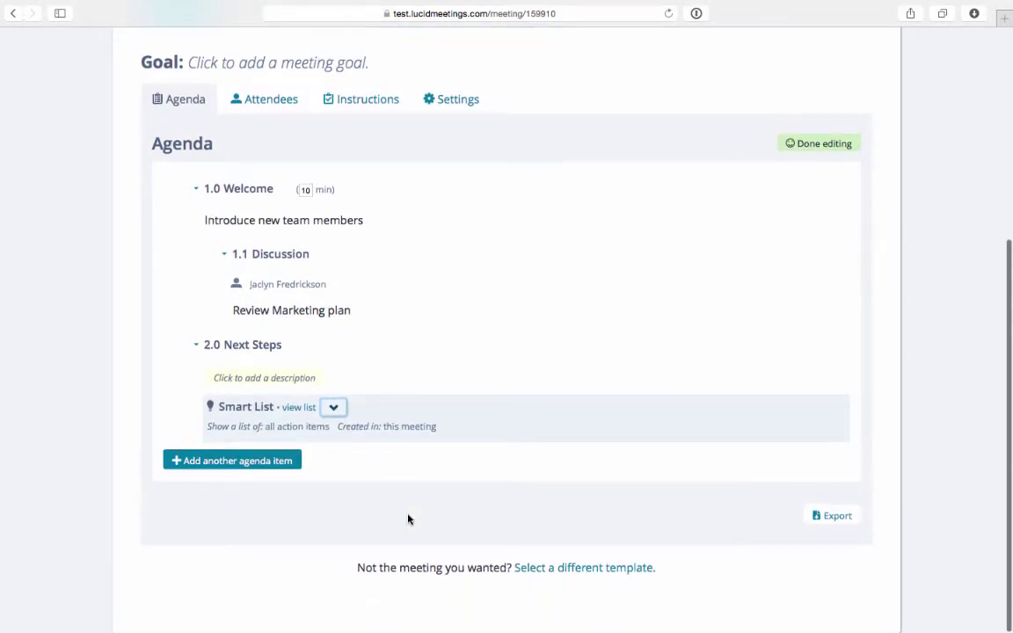
left_click(601, 569)
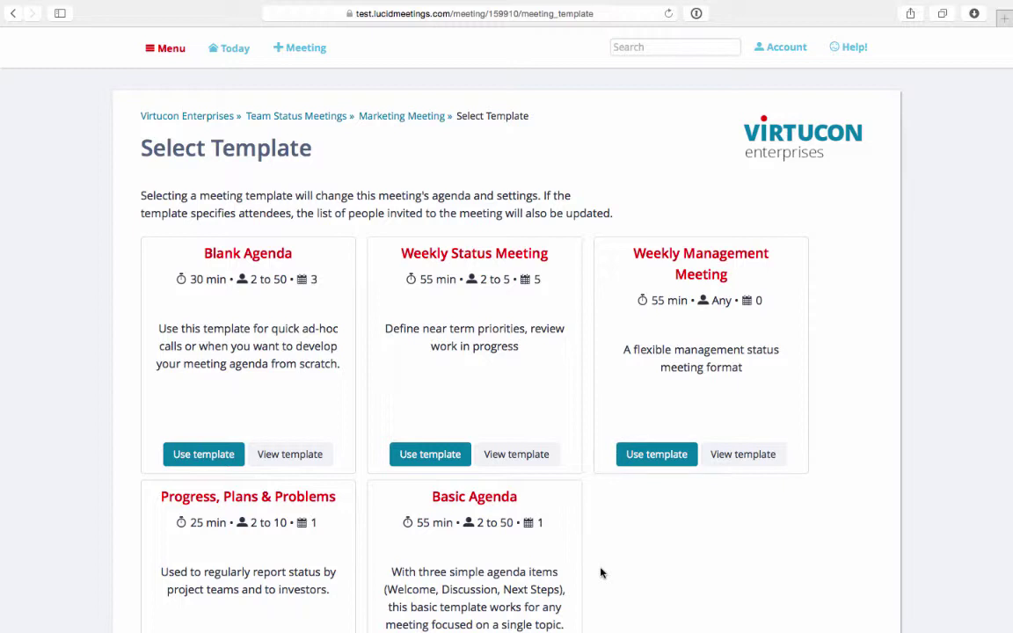
left_click(725, 465)
left_click(263, 337)
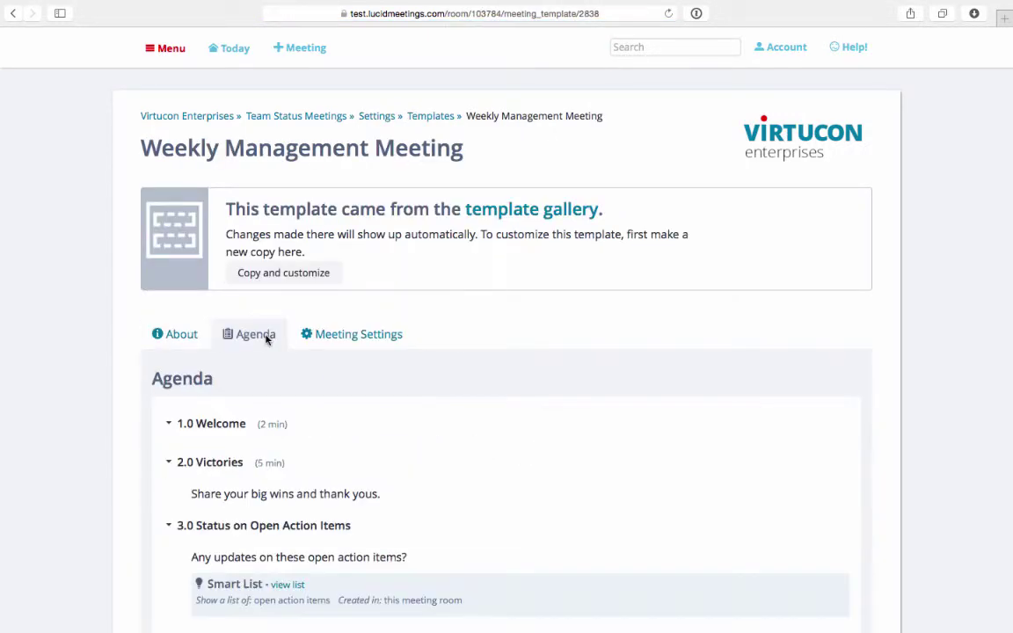
scroll(447, 414, "down", 5)
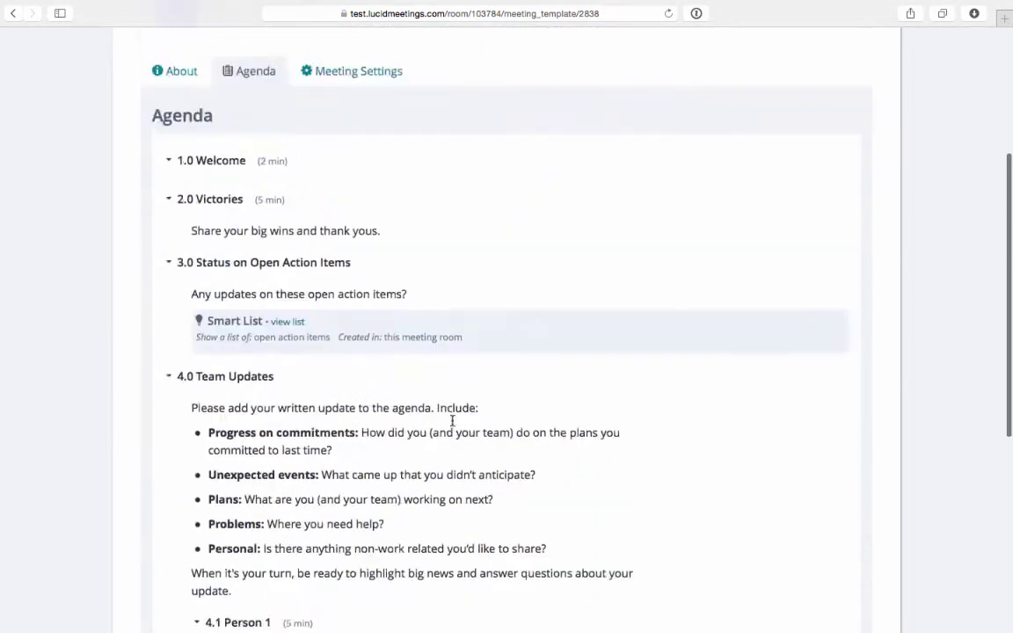
Step: Return to the template selection and apply the Weekly Management Meeting template to the marketing meeting
scroll(452, 423, "up", 5)
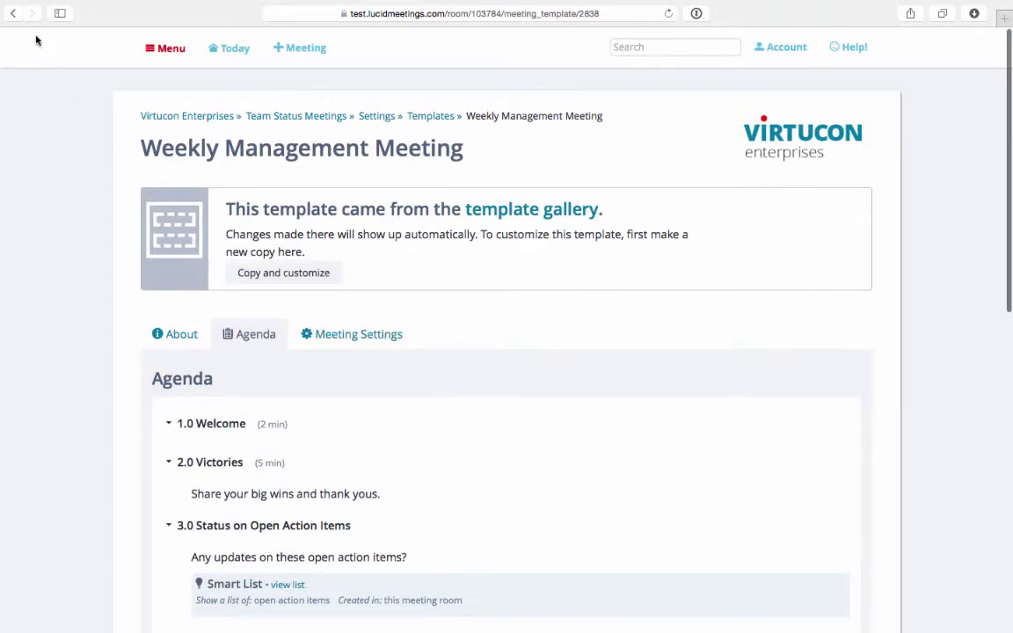
left_click(13, 13)
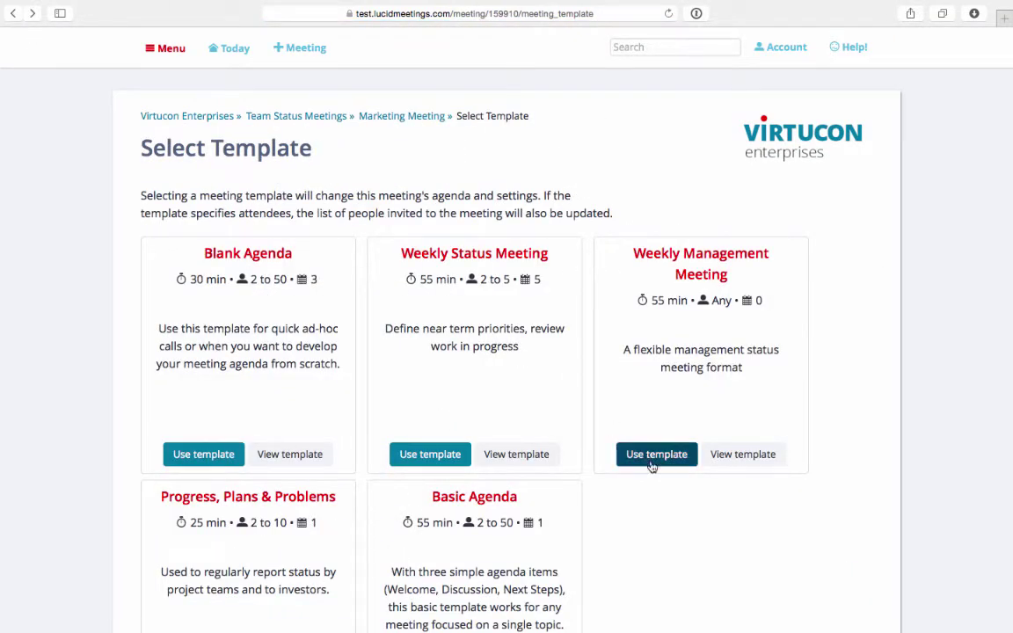
left_click(656, 454)
Step: Export the meeting agenda in HTML format, keeping the invited people included, and look over the exported document
scroll(652, 466, "down", 5)
scroll(651, 466, "down", 4)
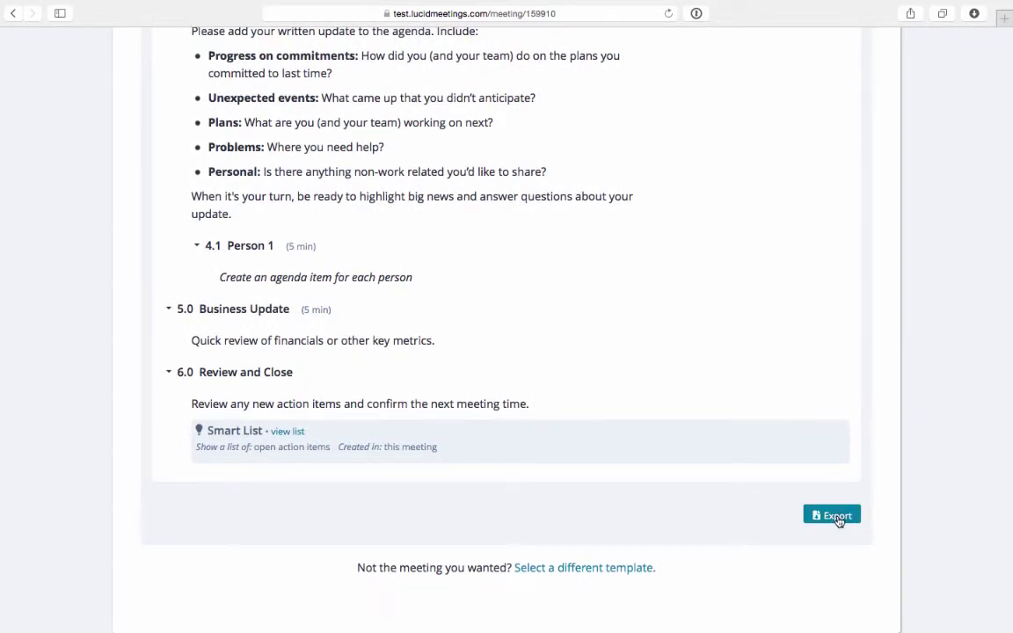
left_click(837, 517)
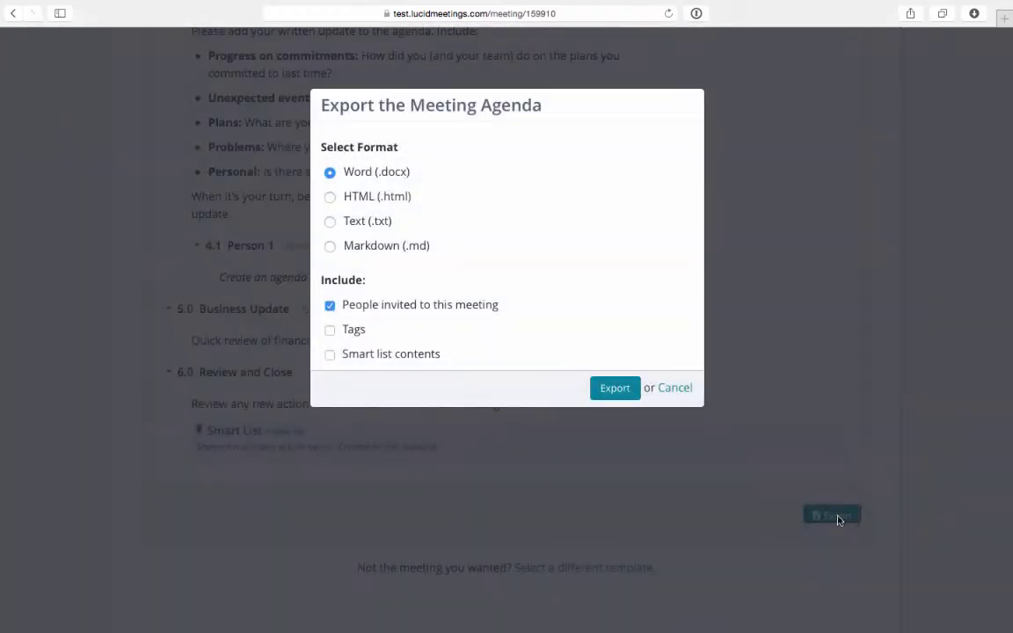
left_click(333, 198)
left_click(607, 396)
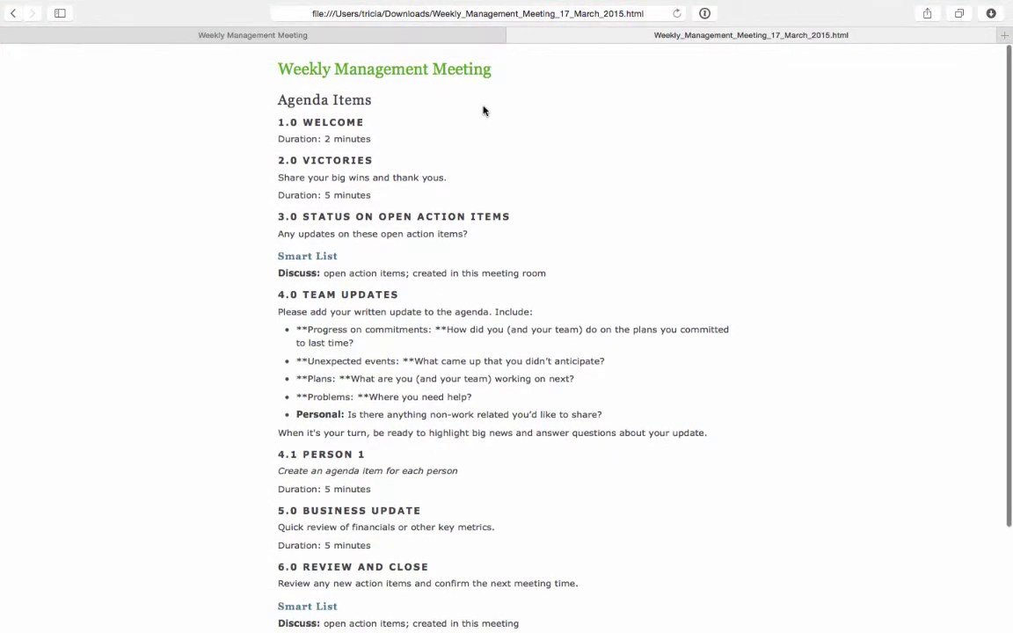
scroll(483, 110, "down", 3)
scroll(482, 110, "up", 3)
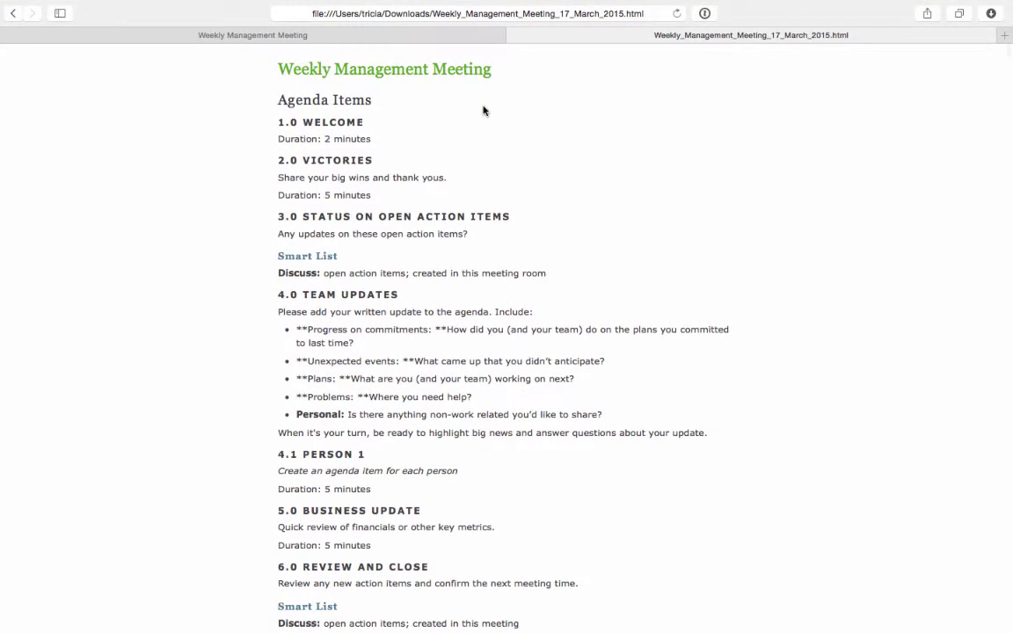
Step: Go back to the meeting page, open the Template Gallery and look at the Progress, Plans & Problems template card
left_click(252, 35)
left_click(176, 51)
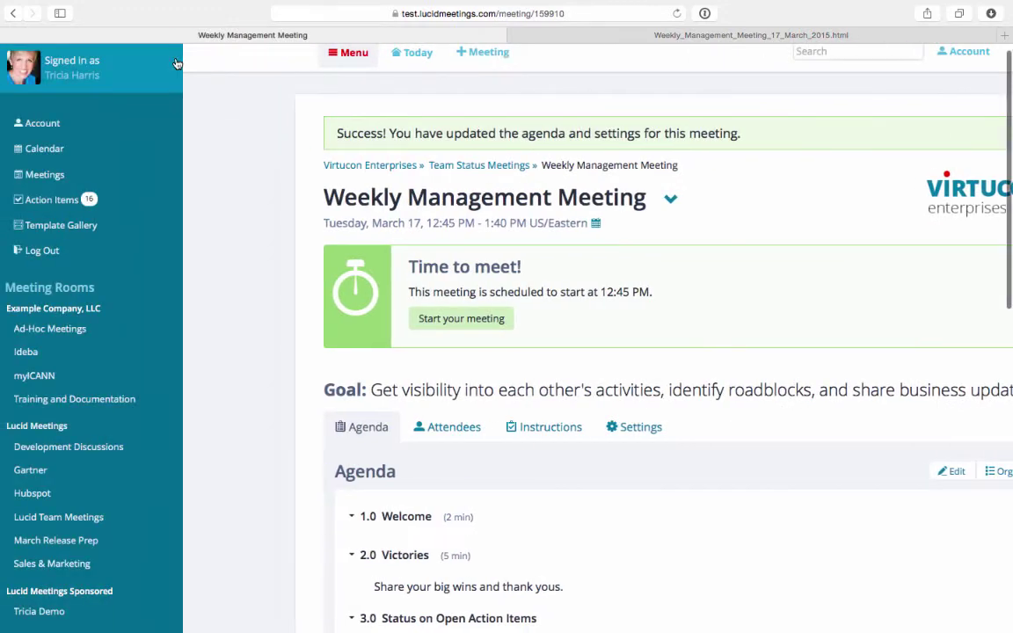
left_click(70, 227)
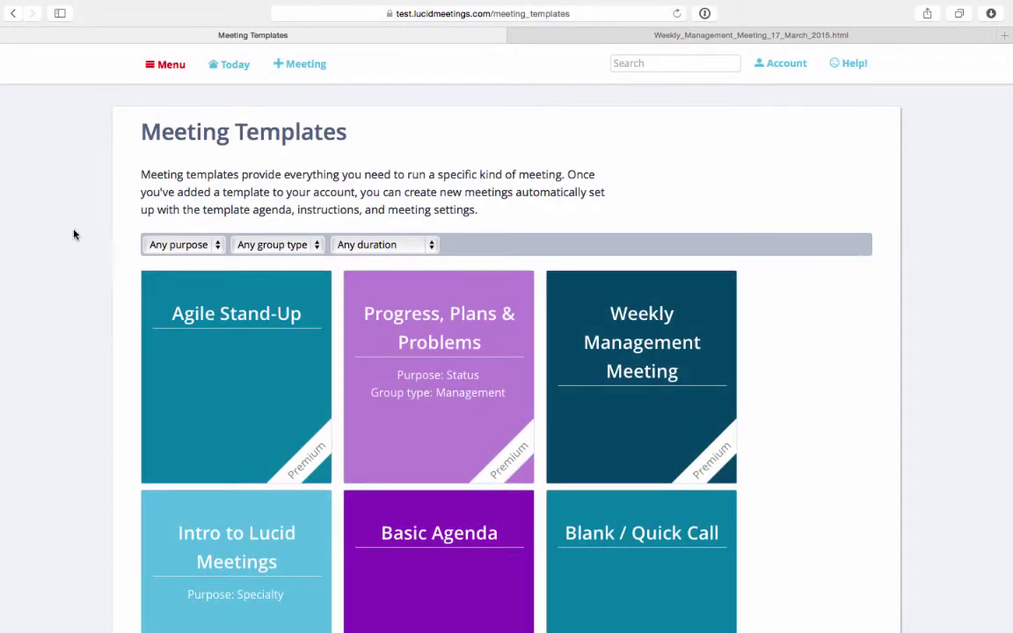
mouse_move(410, 398)
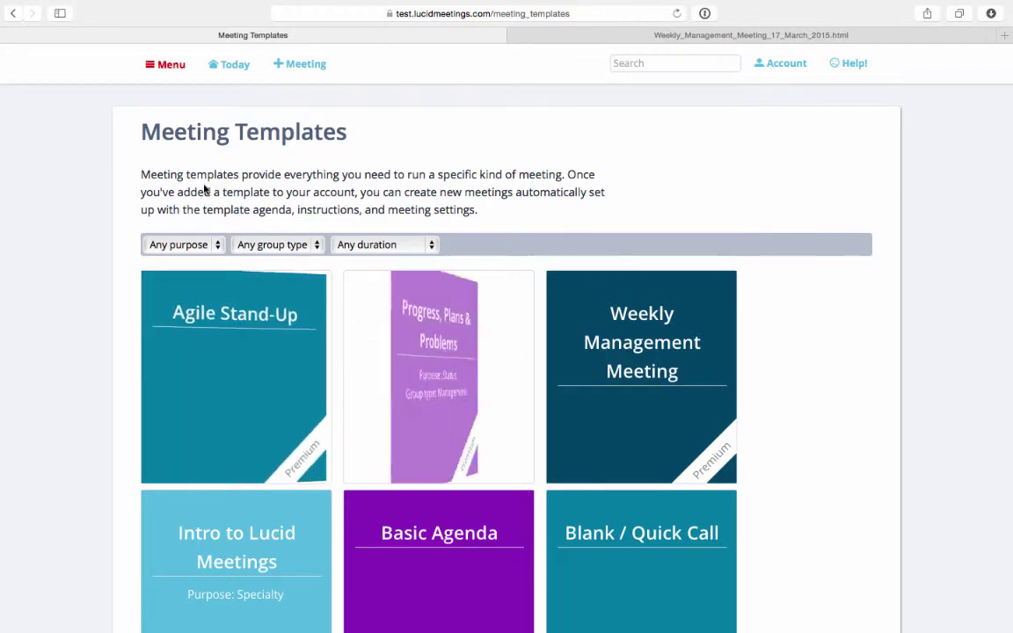
Step: Open the meeting template management page in the settings of the Team Status Meetings room
left_click(165, 64)
scroll(91, 551, "down", 3)
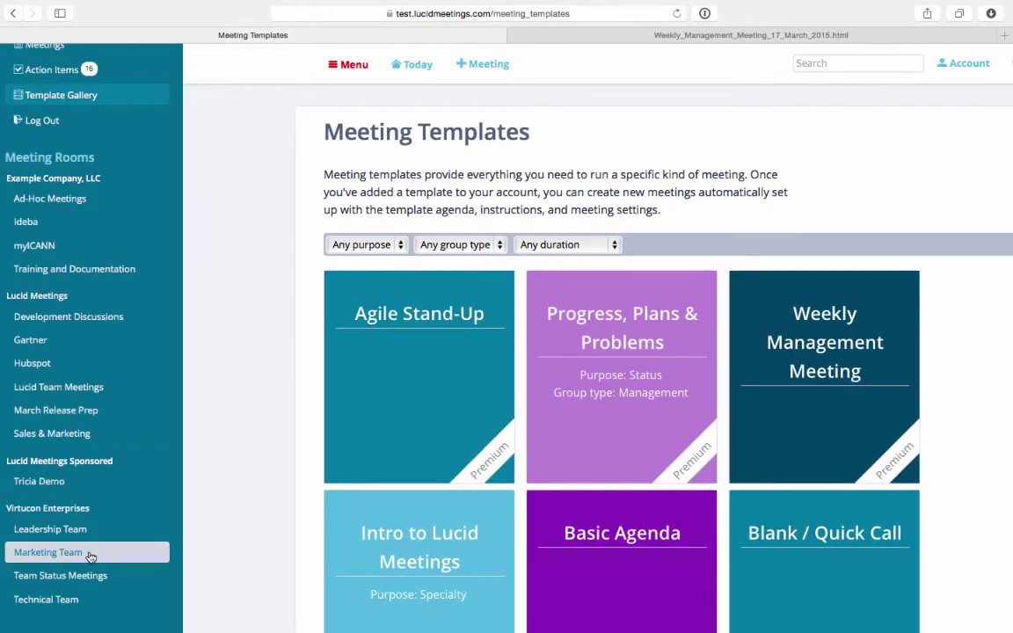
left_click(85, 576)
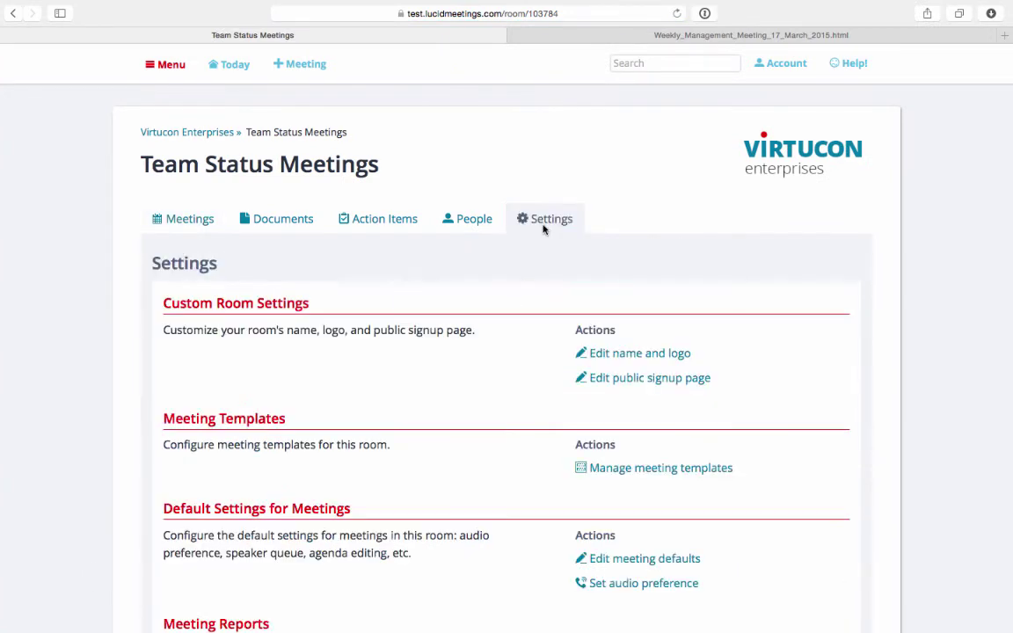
left_click(655, 471)
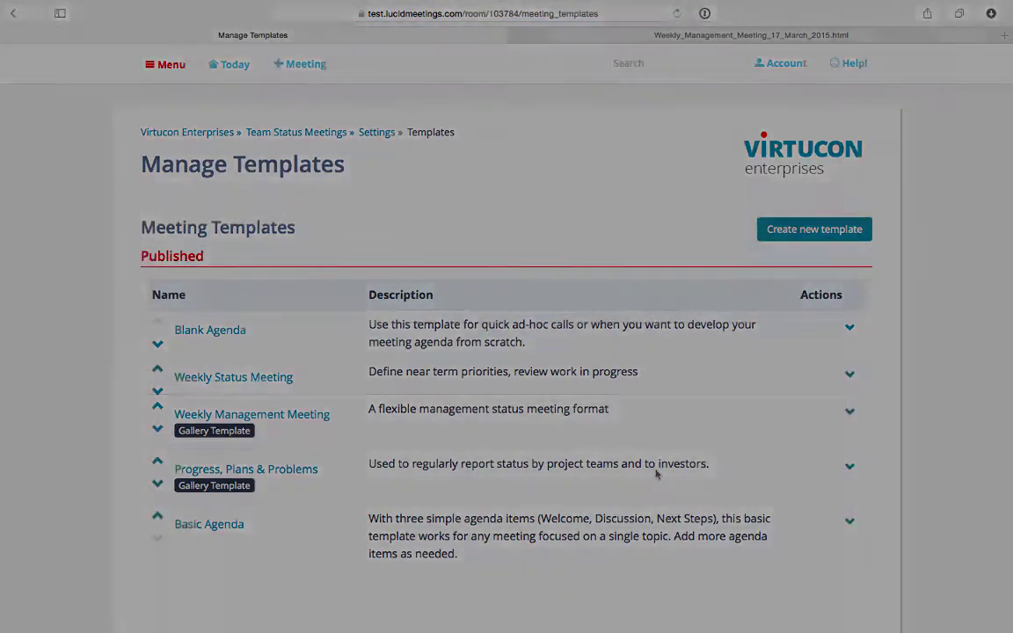